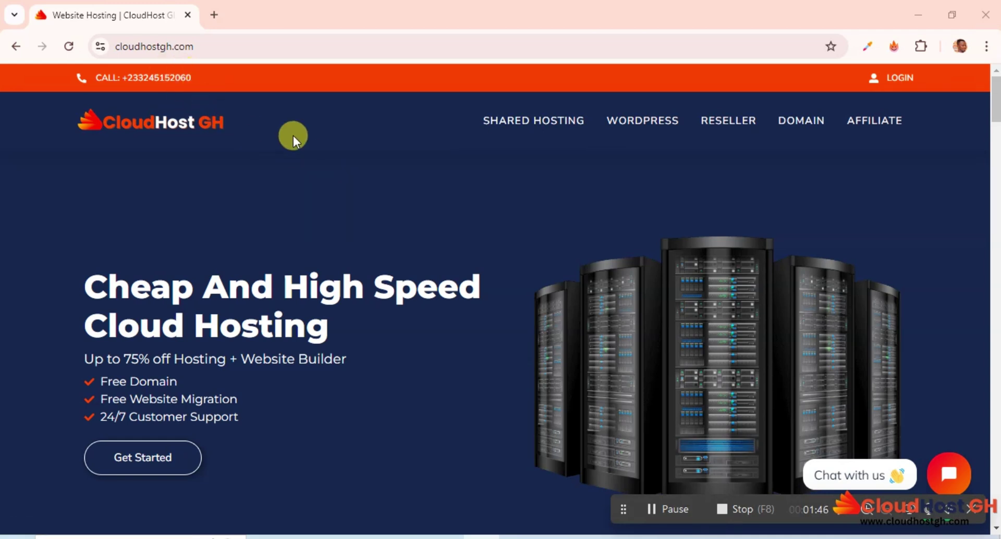
pyautogui.click(872, 122)
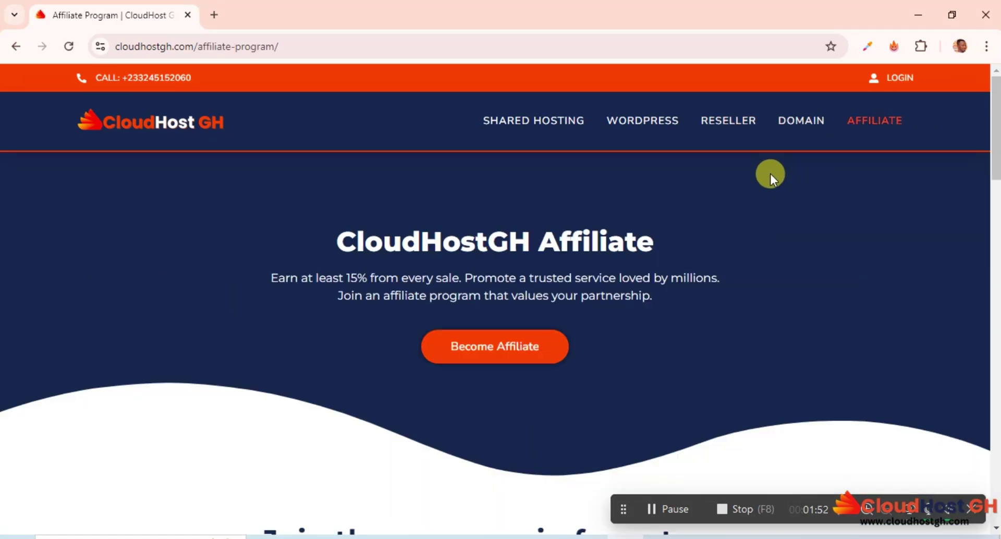
pyautogui.scroll(-3, 740, 221)
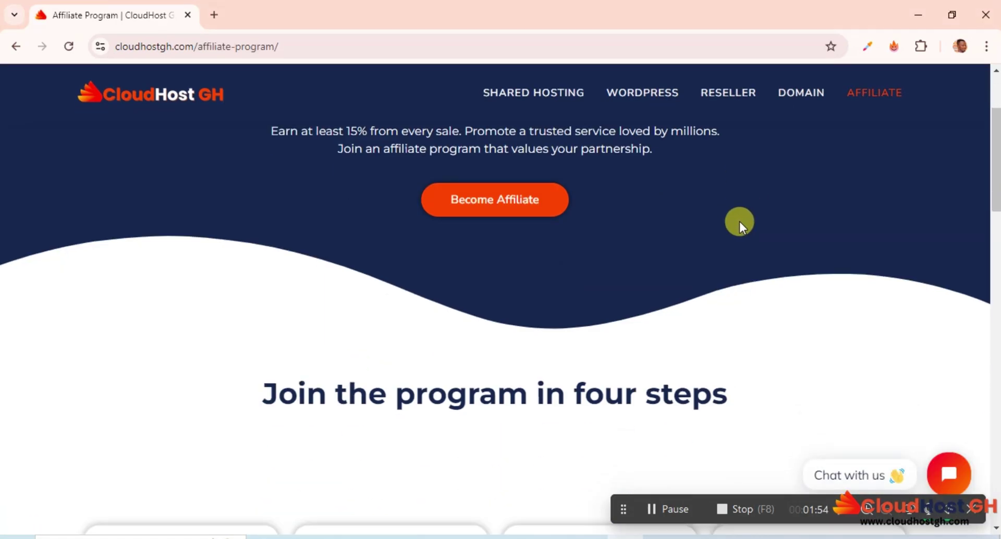
pyautogui.scroll(3, 739, 221)
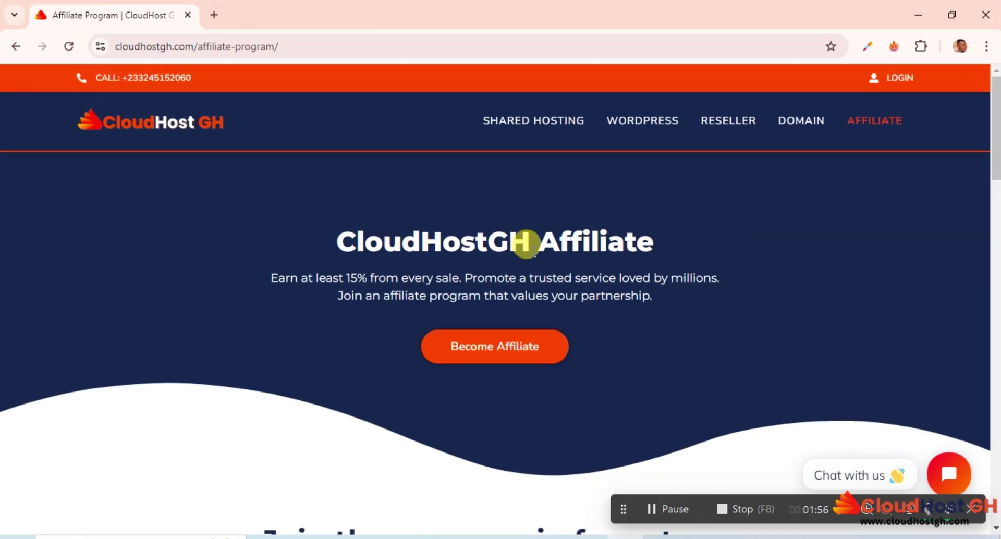
pyautogui.scroll(-5, 533, 251)
pyautogui.scroll(-8, 533, 252)
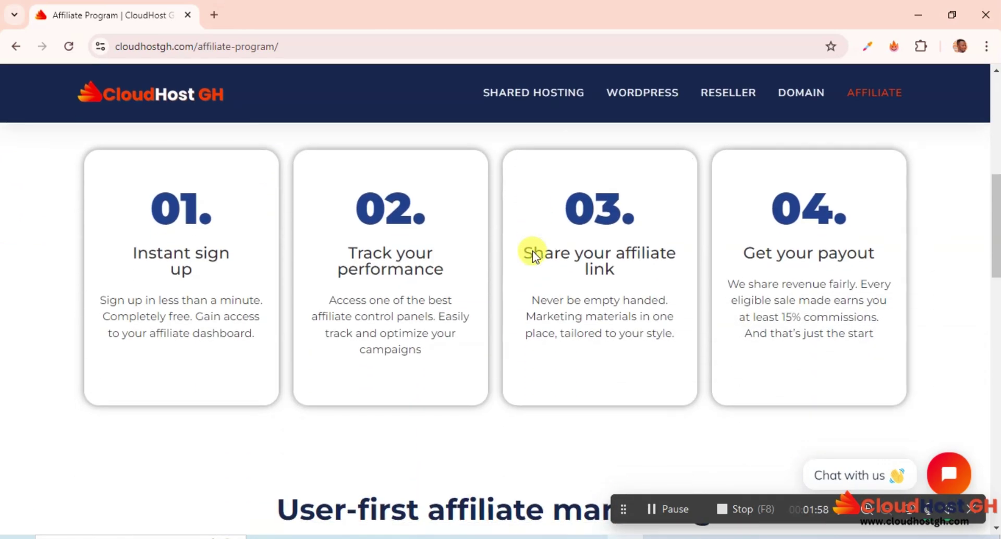
pyautogui.scroll(-12, 533, 253)
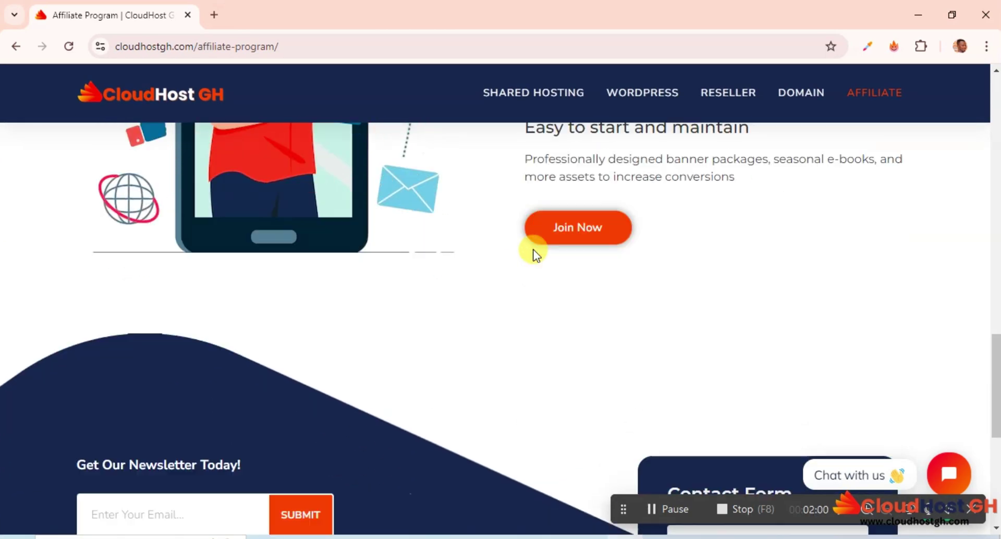
pyautogui.scroll(7, 533, 252)
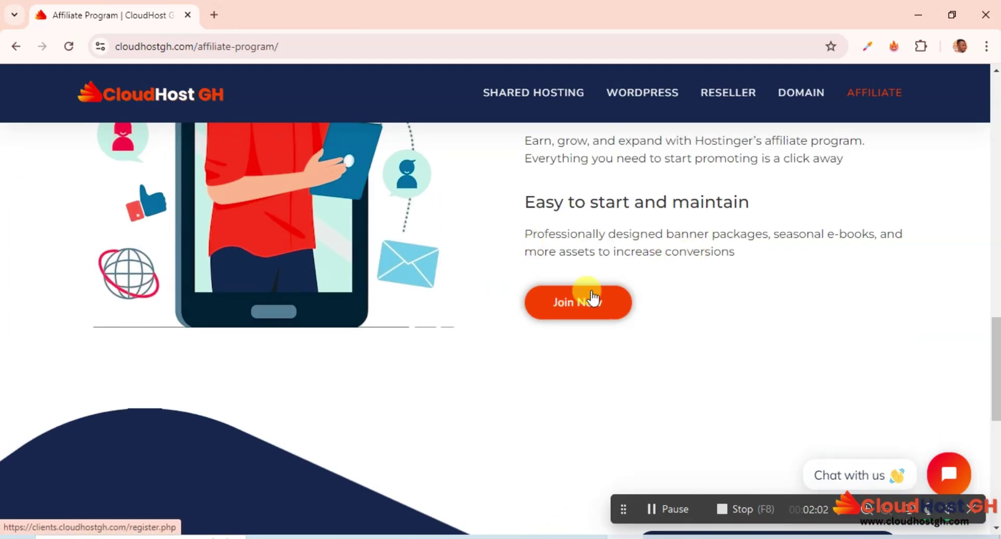
pyautogui.scroll(7, 643, 235)
pyautogui.scroll(8, 645, 232)
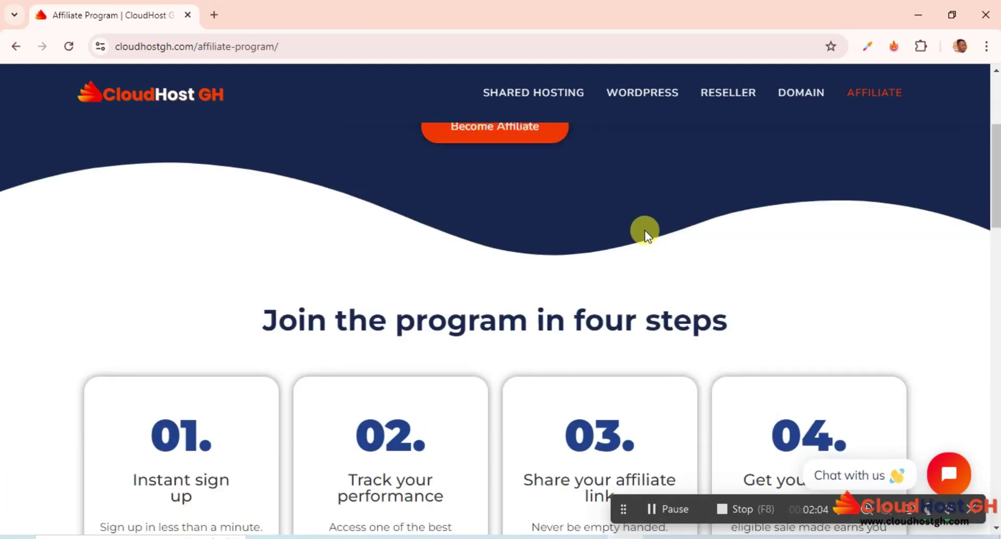
pyautogui.scroll(4, 643, 230)
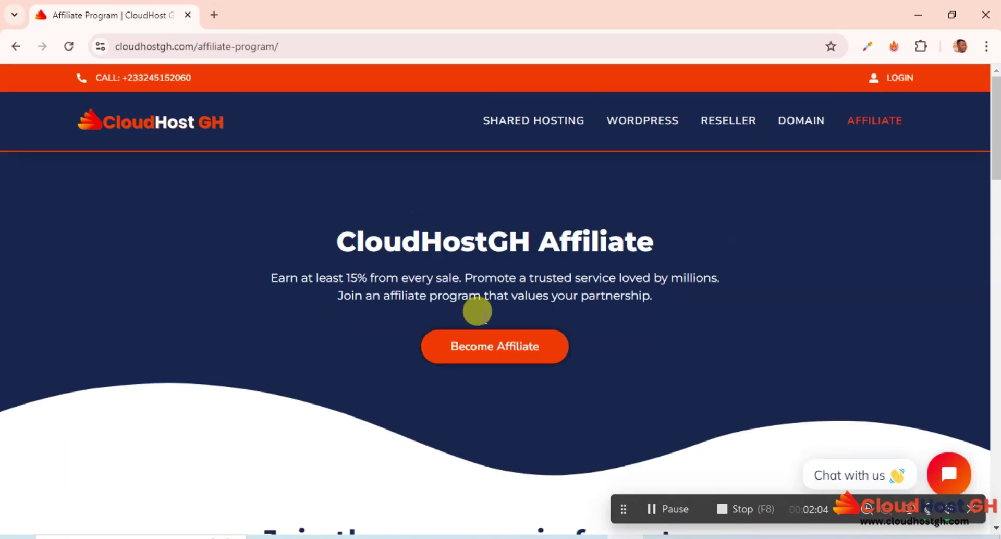
# Go from Become Affiliate on the register page to the client area login page
pyautogui.click(478, 349)
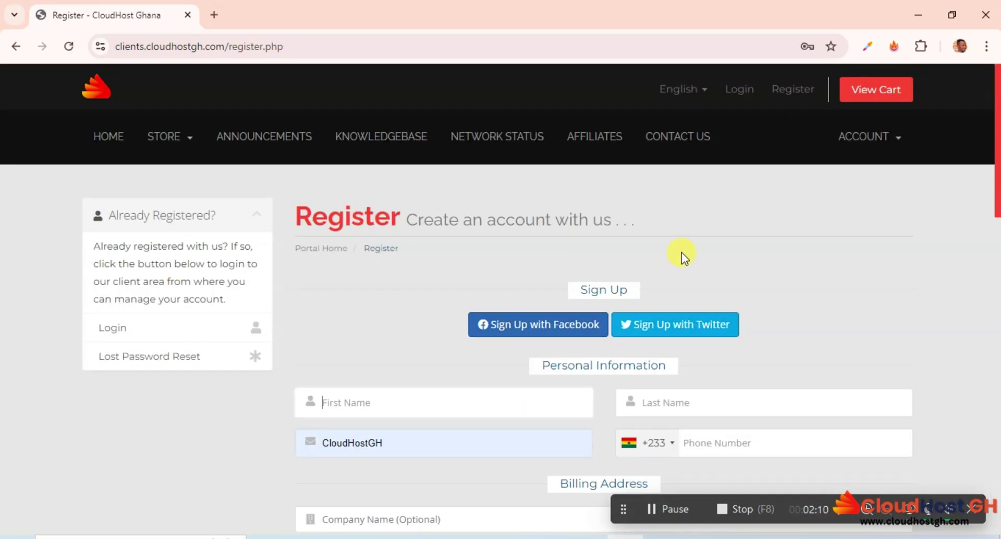
pyautogui.scroll(-5, 712, 362)
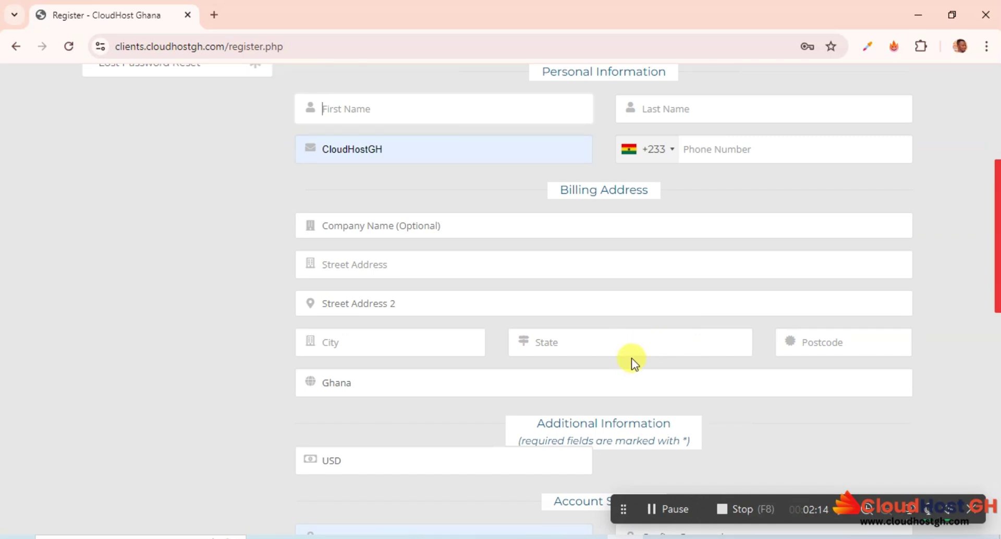
pyautogui.scroll(5, 631, 359)
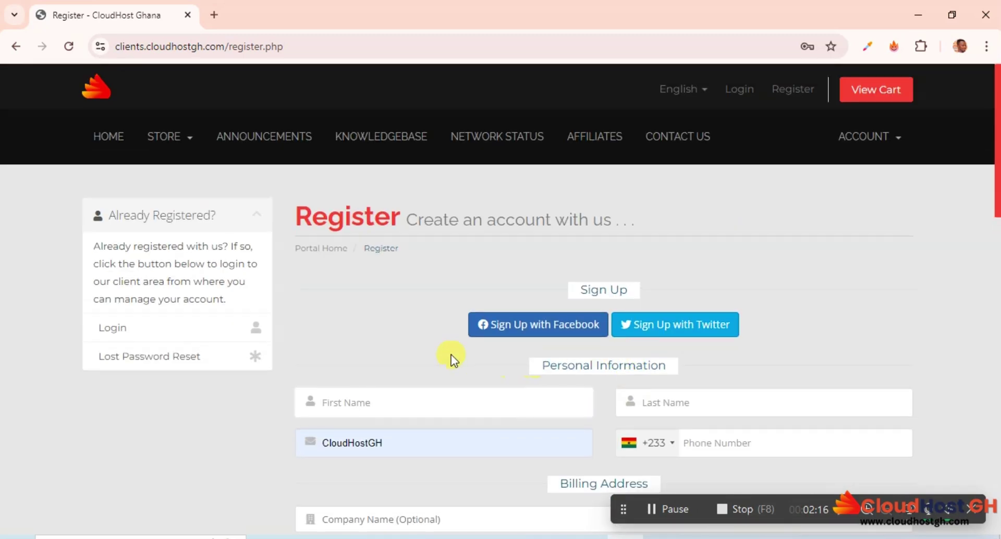
pyautogui.click(172, 334)
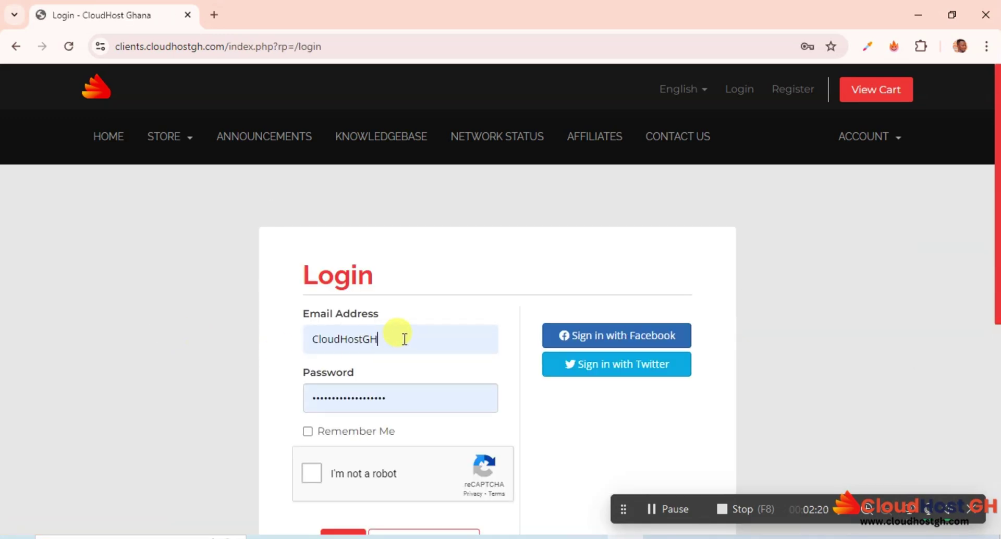
# Sign in using Chrome's saved login after ticking I'm not a robot
pyautogui.click(404, 340)
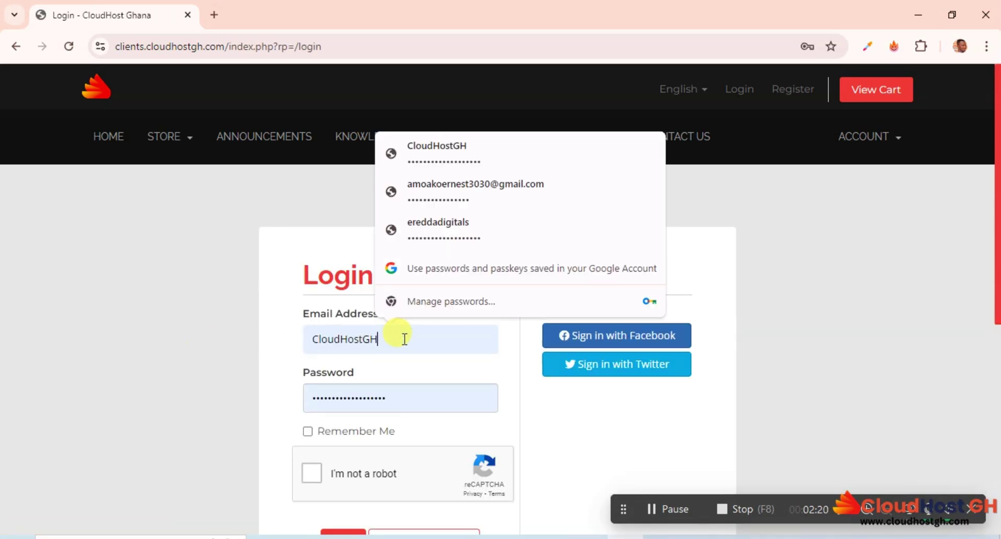
pyautogui.click(481, 203)
pyautogui.scroll(-3, 434, 263)
pyautogui.click(315, 326)
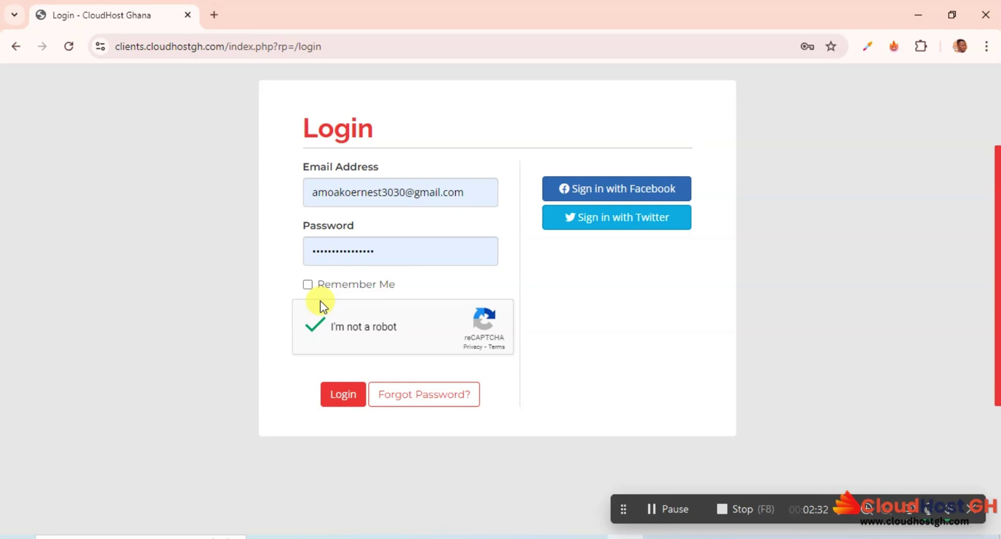
pyautogui.click(346, 397)
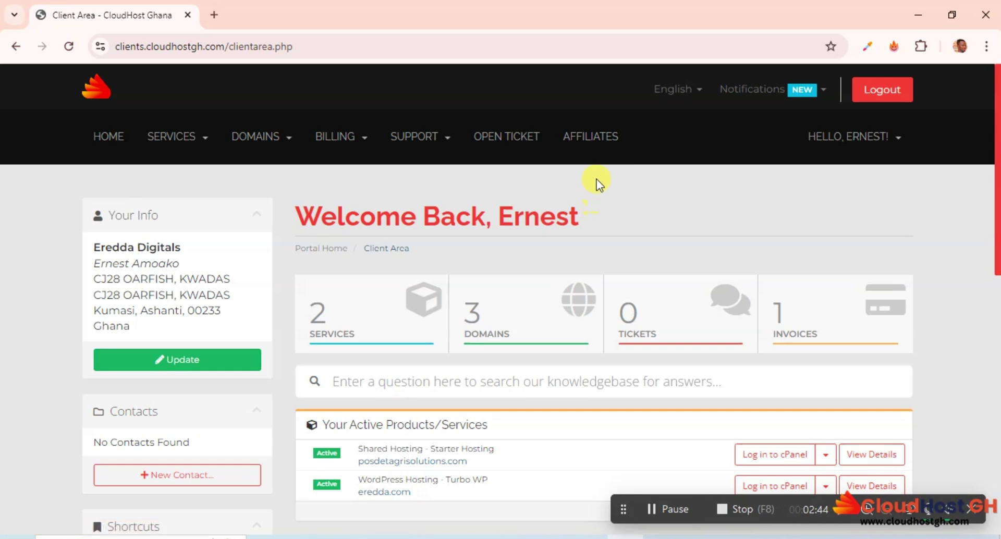
# Open AFFILIATES in the navigation bar and scroll down to the Activate Affiliate Account button
pyautogui.click(591, 137)
pyautogui.scroll(-1, 672, 198)
pyautogui.scroll(-3, 671, 199)
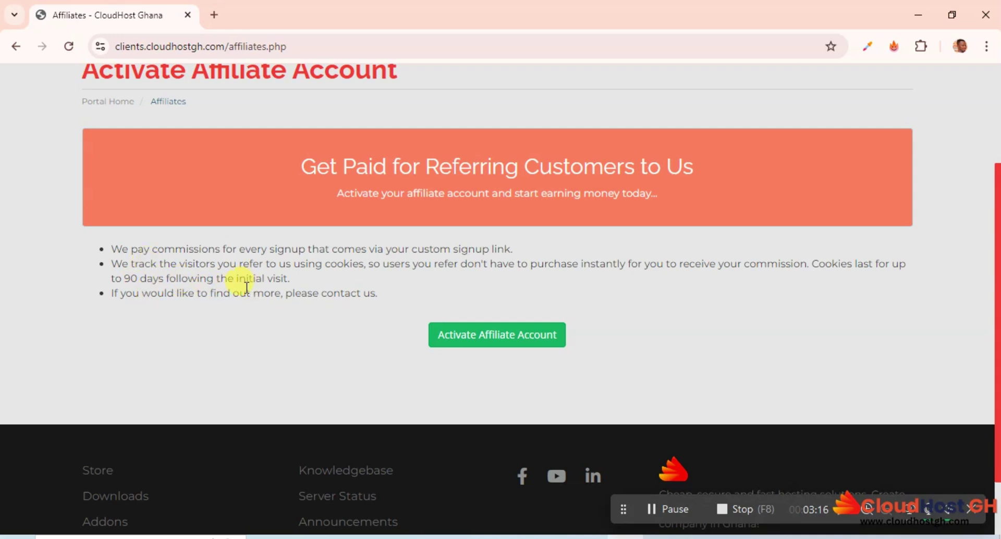
# Activate the affiliate account and inspect the newly generated unique referral link
pyautogui.click(504, 340)
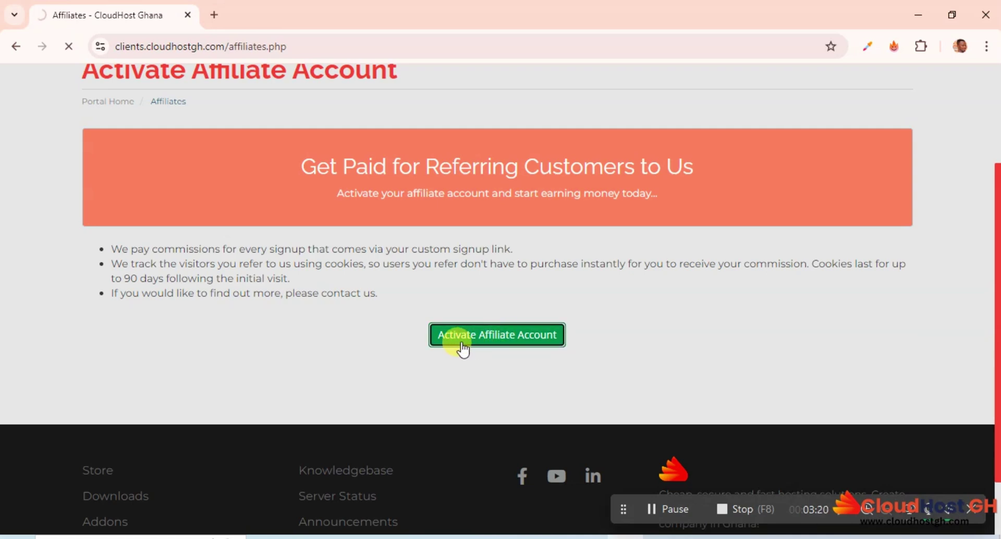
pyautogui.scroll(-4, 459, 342)
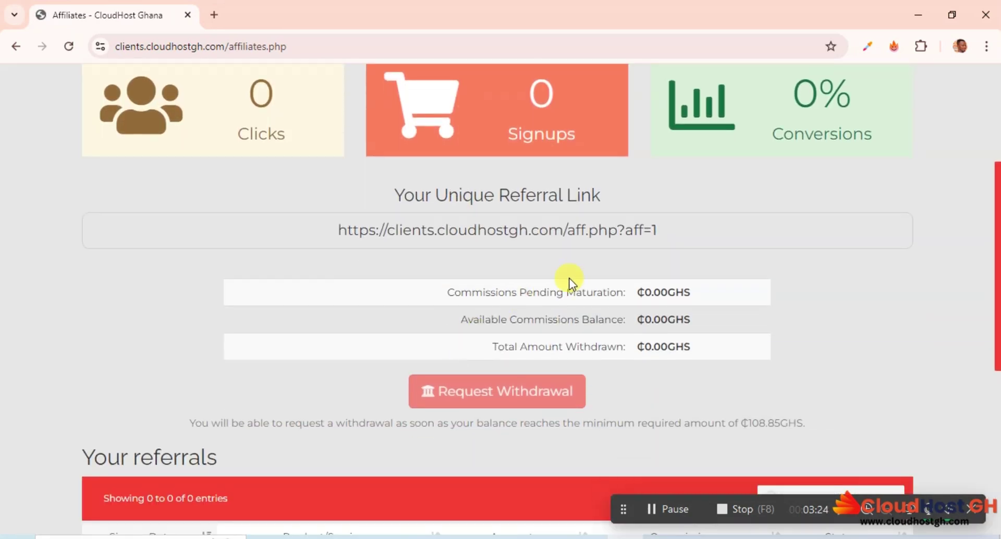
pyautogui.scroll(3, 569, 280)
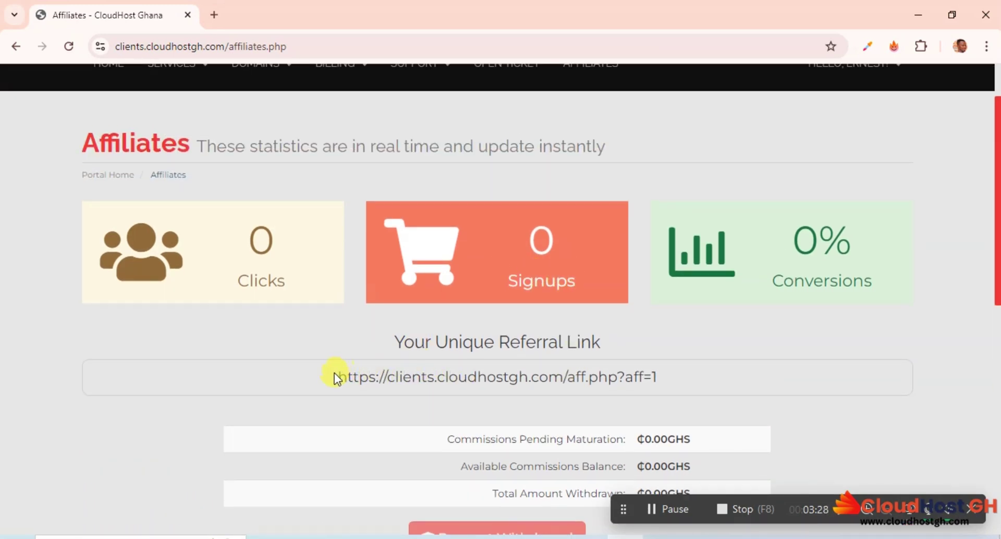
pyautogui.moveTo(335, 375); pyautogui.dragTo(675, 396)
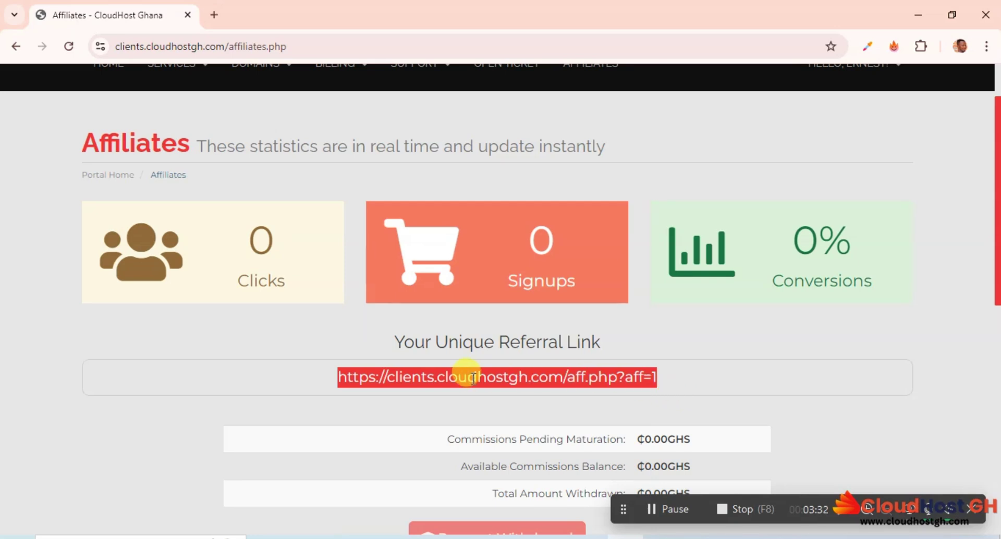
pyautogui.click(327, 352)
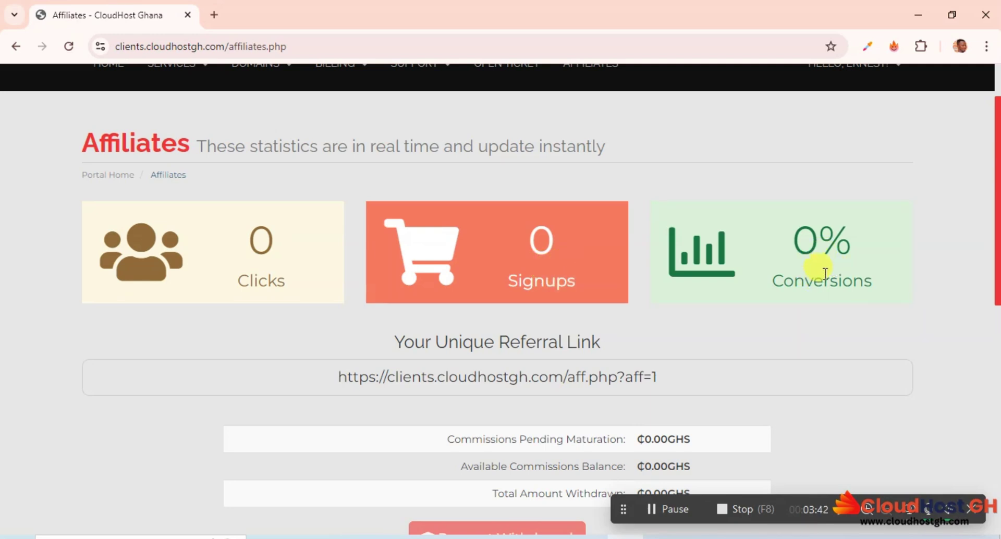
# Review the Affiliates dashboard's zero stats, ₵0.00GHS balances and empty Your referrals table
pyautogui.scroll(-4, 821, 299)
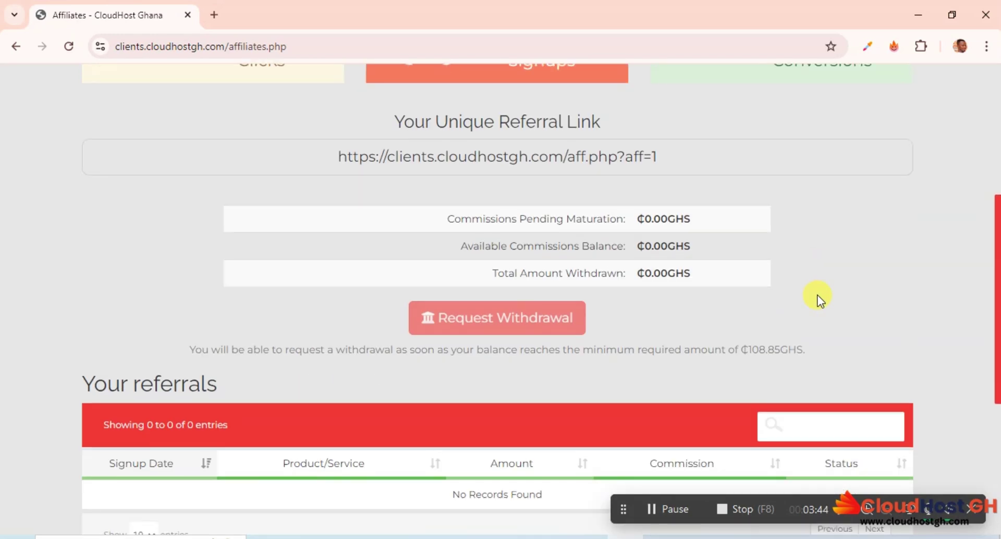
pyautogui.scroll(-4, 819, 299)
pyautogui.scroll(2, 818, 296)
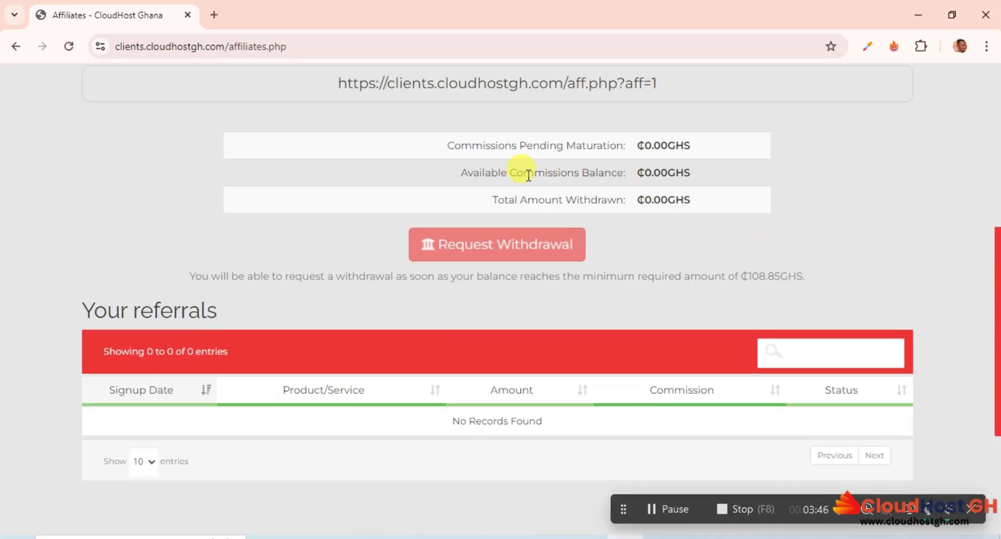
pyautogui.scroll(1, 521, 208)
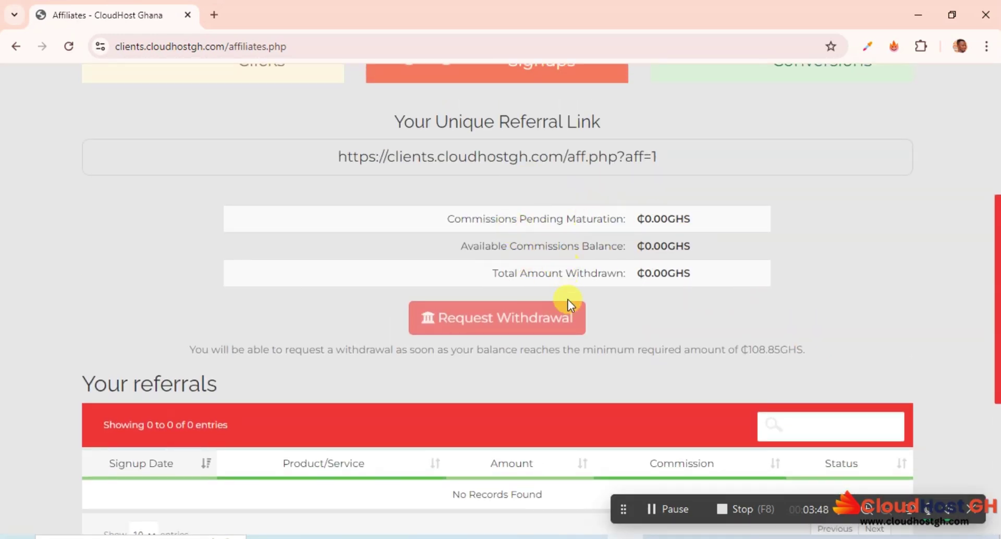
pyautogui.scroll(-1, 574, 292)
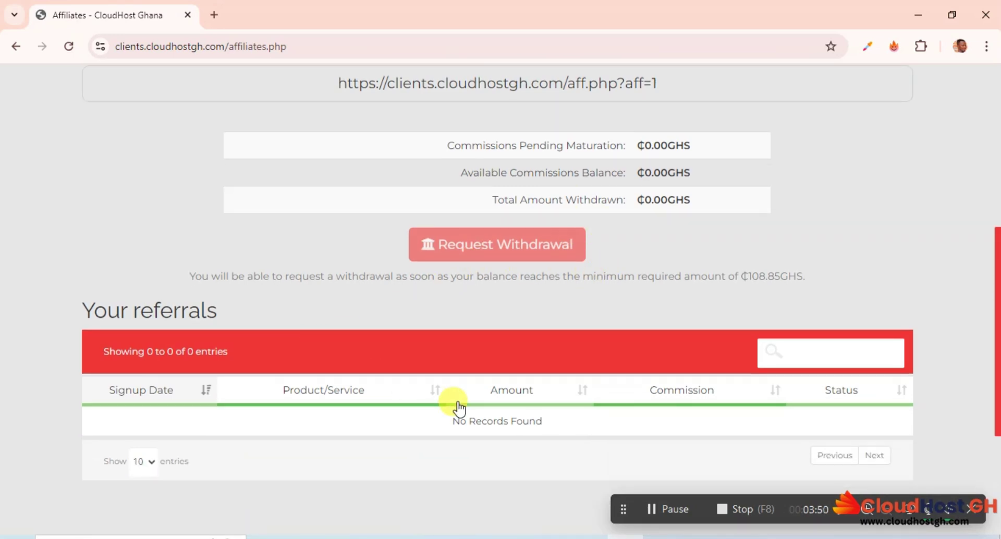
pyautogui.scroll(4, 343, 386)
pyautogui.scroll(1, 483, 290)
pyautogui.scroll(-3, 483, 296)
pyautogui.scroll(2, 574, 284)
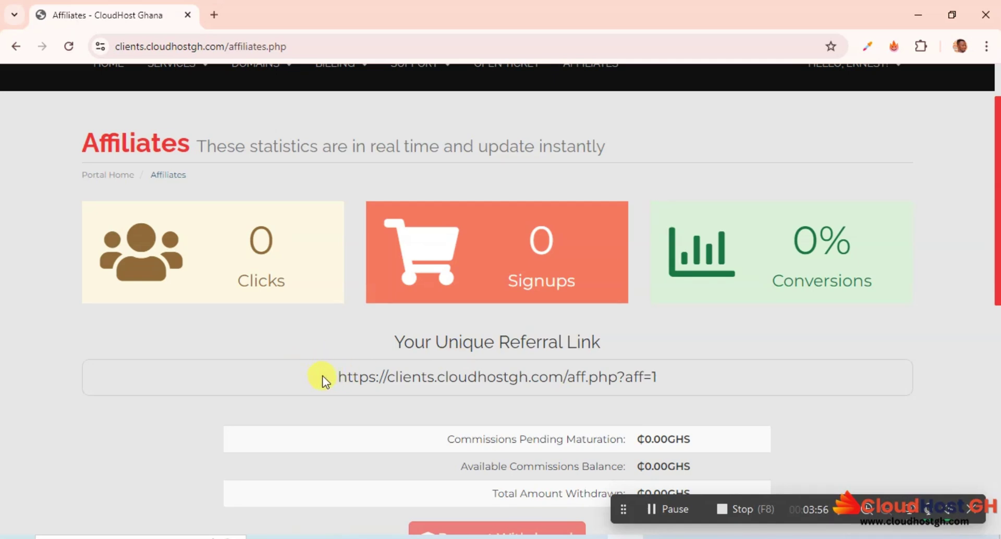
pyautogui.moveTo(323, 376); pyautogui.dragTo(656, 389)
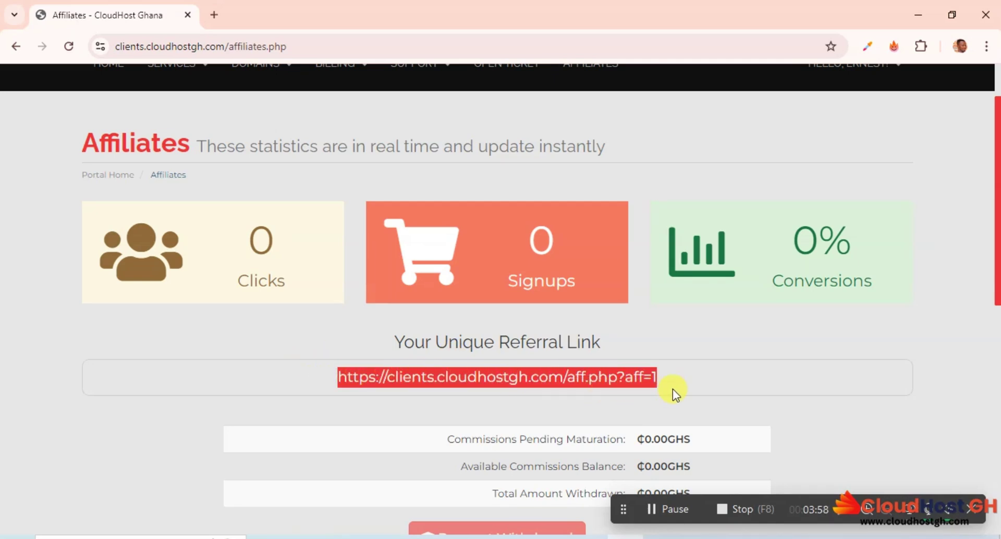